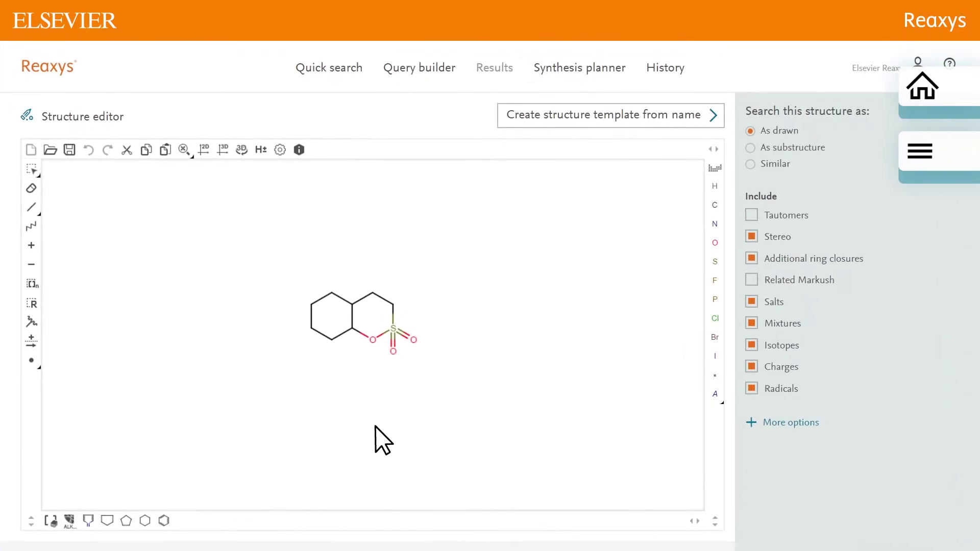
scroll(383, 408, "down", 2)
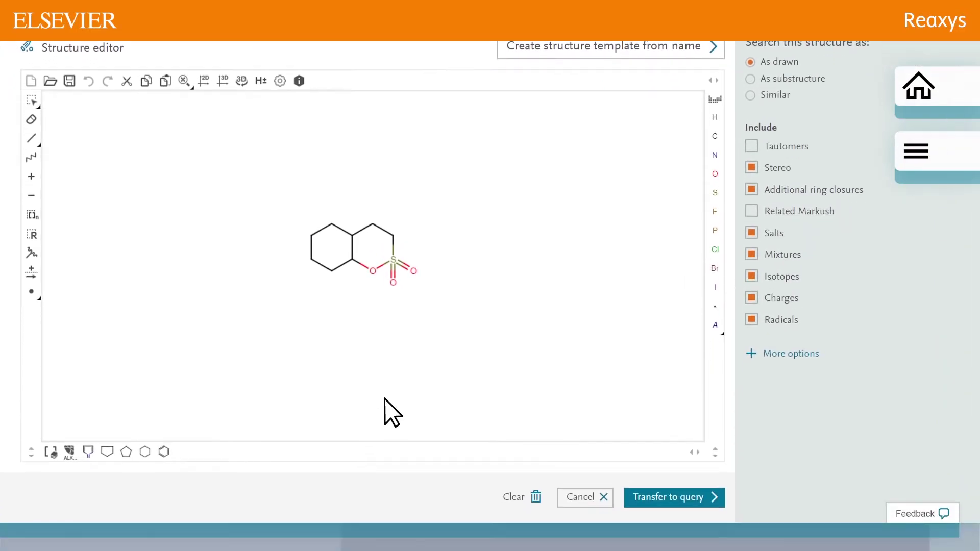
Erase the existing bicyclic sultone structure from the Marvin JS canvas with Clear.
left_click(528, 475)
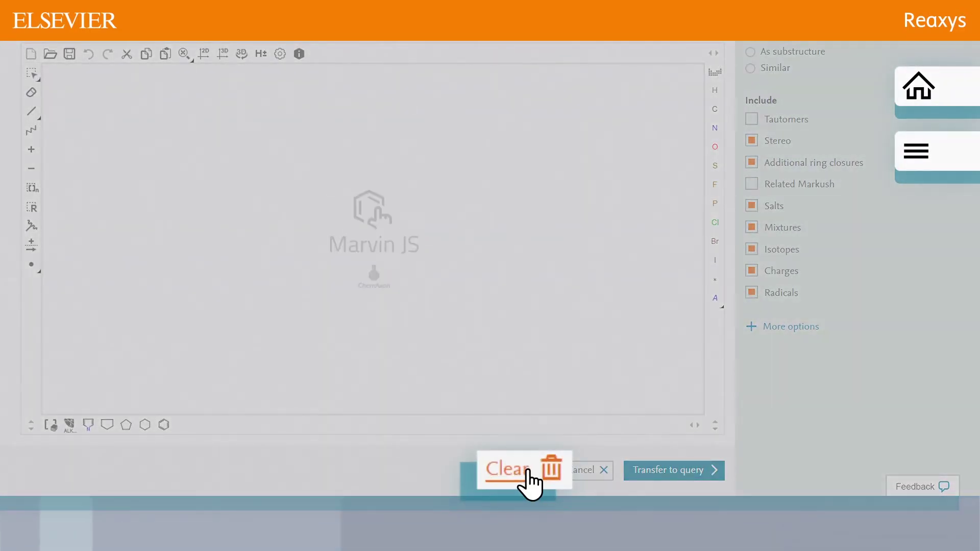
scroll(525, 468, "up", 2)
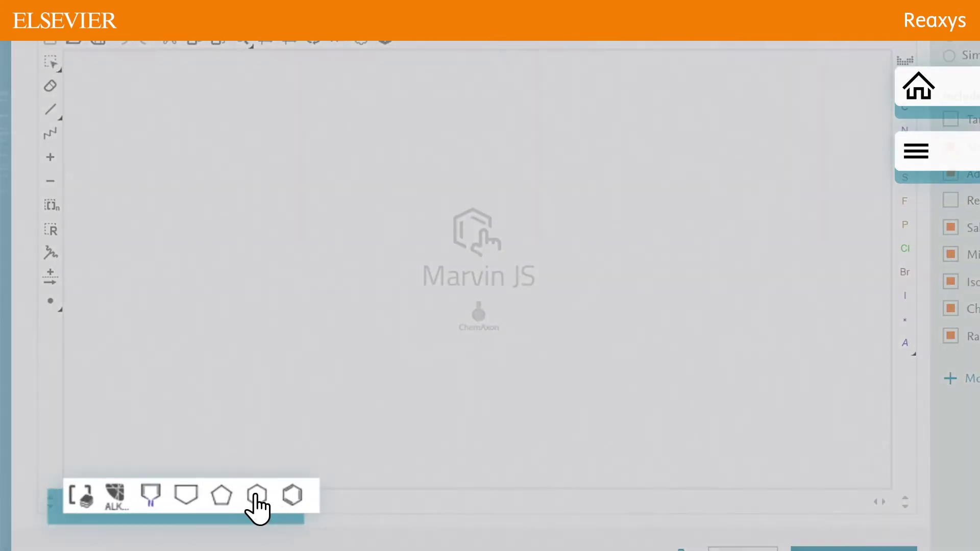
Place a cyclohexane ring template on the empty canvas.
left_click(145, 522)
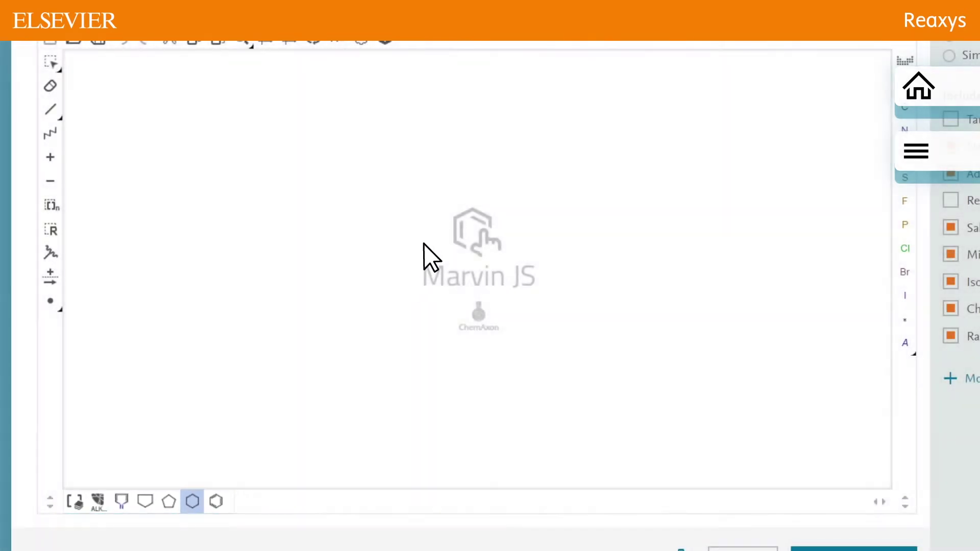
left_click(423, 244)
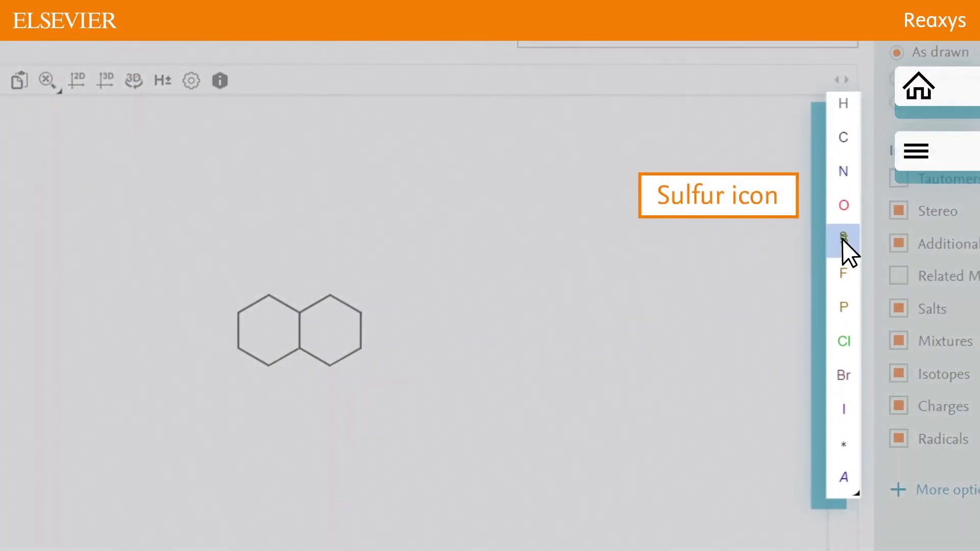
Change one ring corner to sulfur and the neighbouring ring atom to oxygen.
left_click(843, 239)
left_click(359, 350)
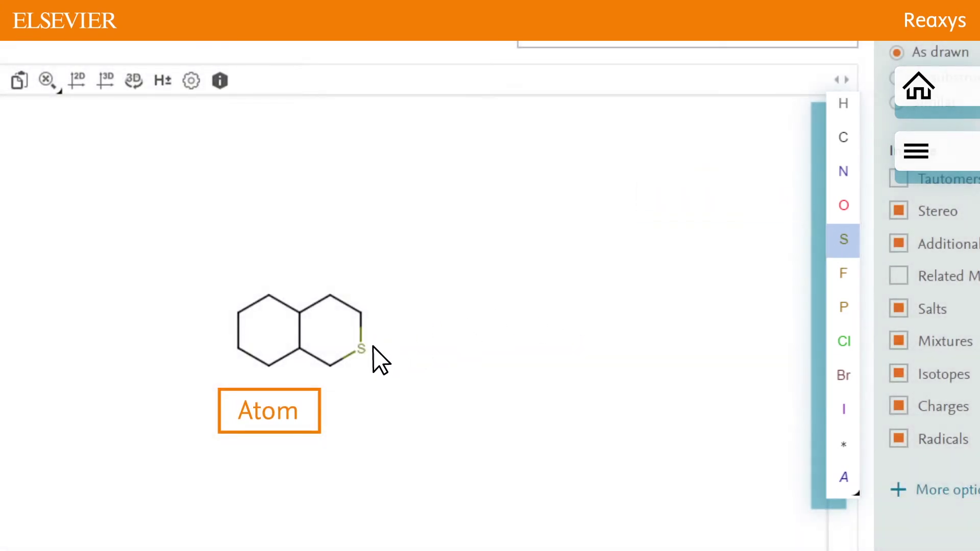
left_click(843, 207)
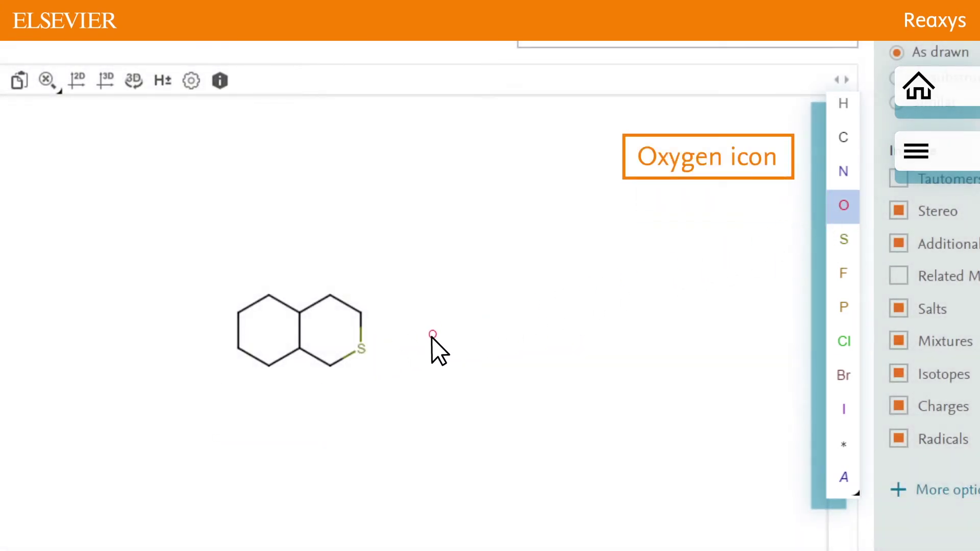
left_click(330, 368)
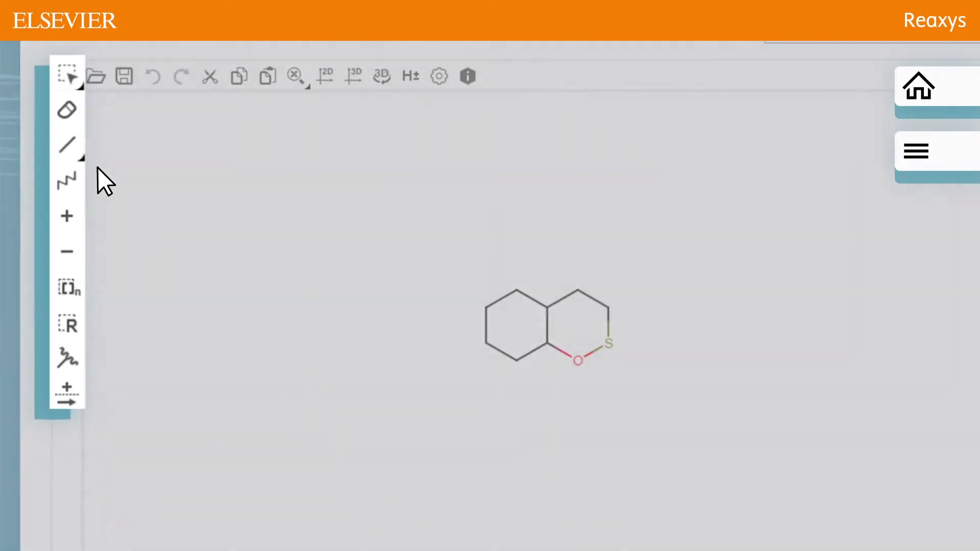
Add two double bonds off the ring sulfur and choose oxygen for their terminal atoms.
left_click(71, 144)
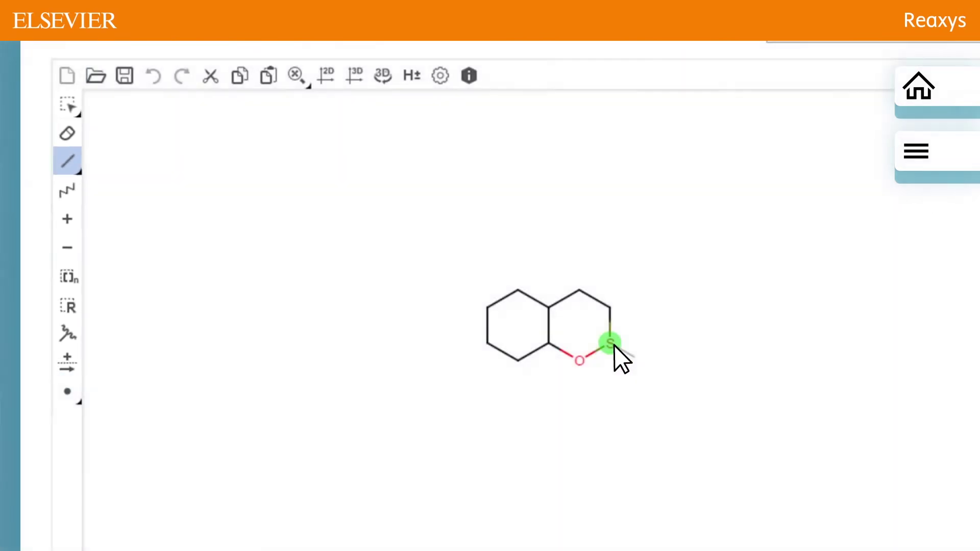
left_click(610, 344)
left_click(612, 351)
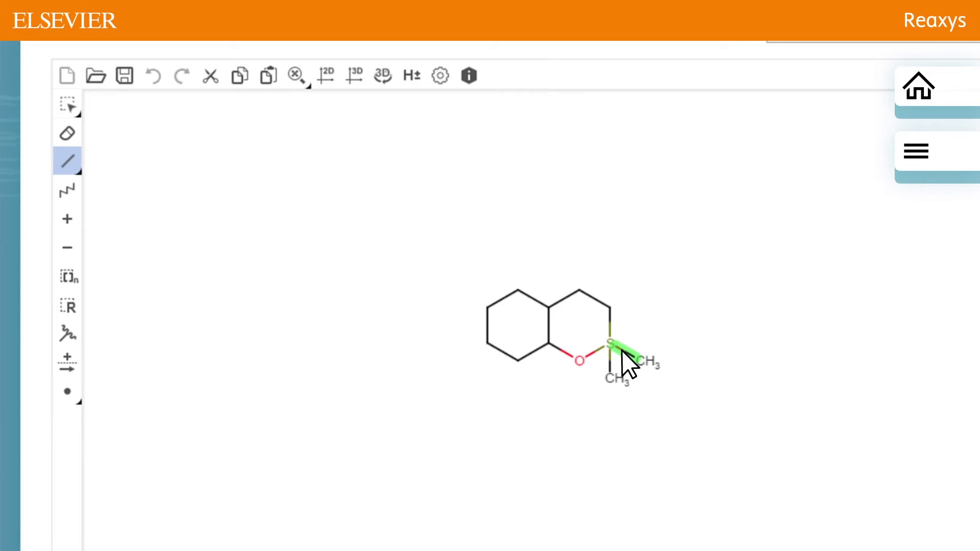
left_click(622, 349)
left_click(610, 358)
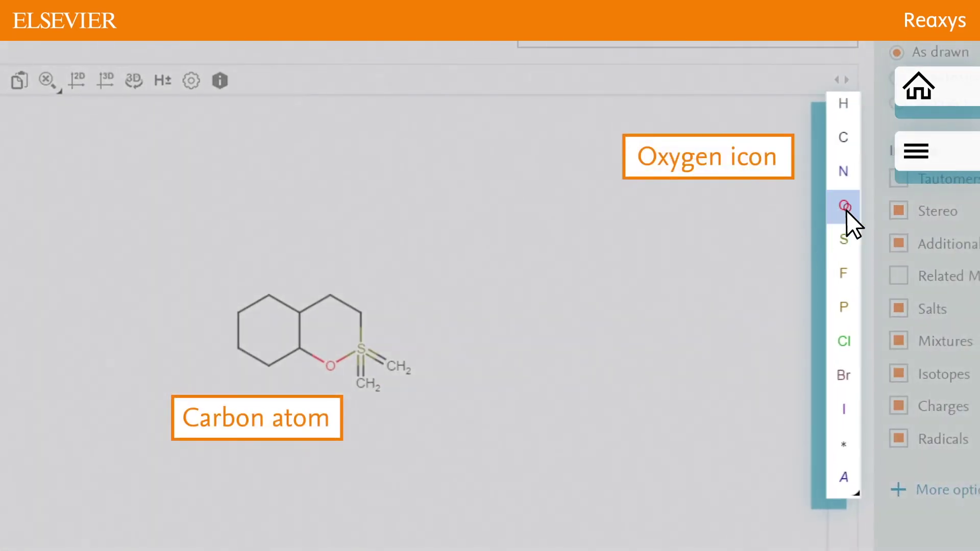
left_click(844, 206)
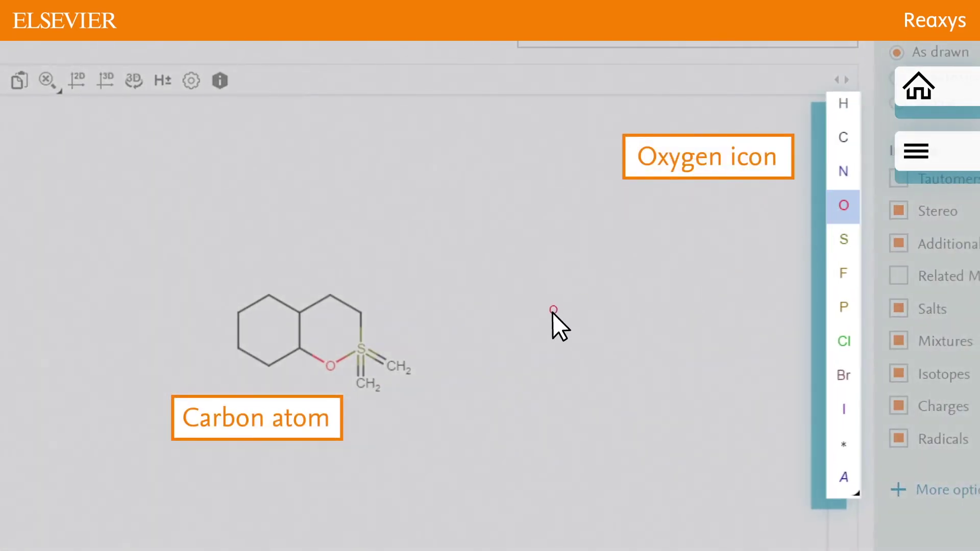